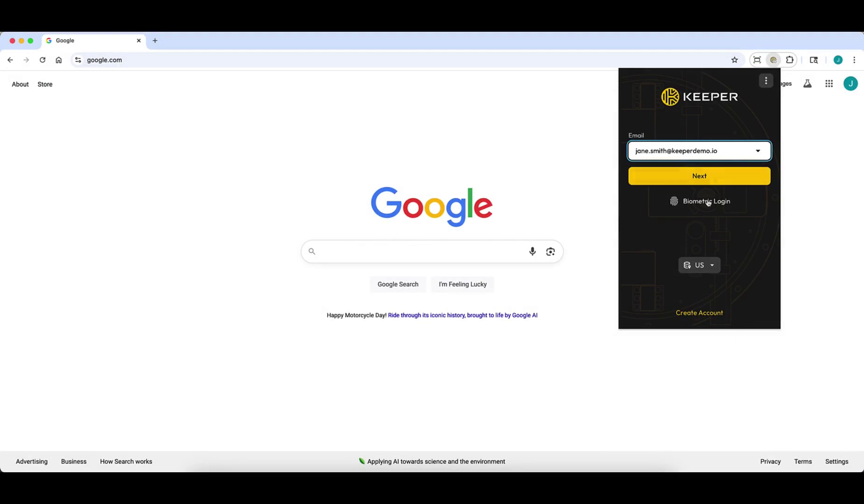
- After trying passkey login, paste the master password to unlock the Keeper vault
click(706, 202)
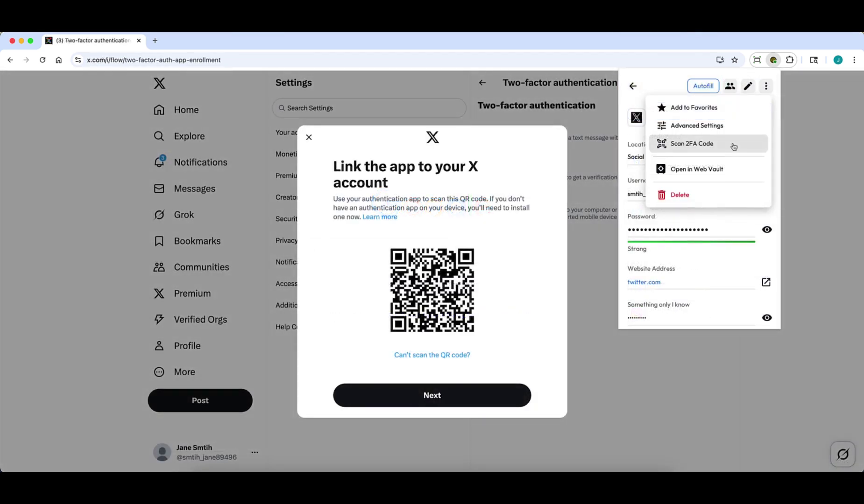
click(731, 143)
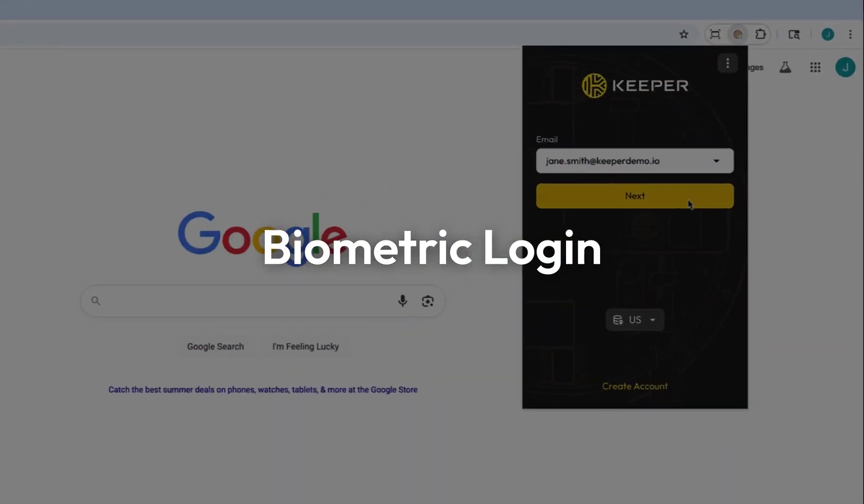
click(688, 204)
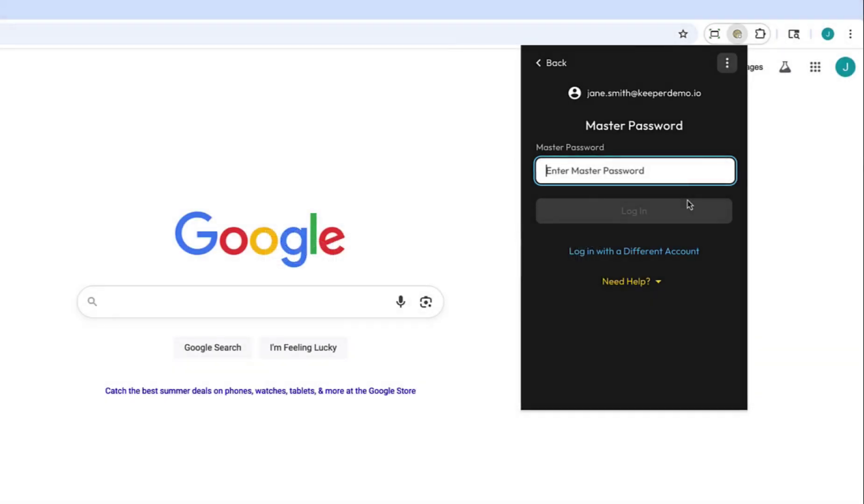
key(ctrl+v)
click(689, 204)
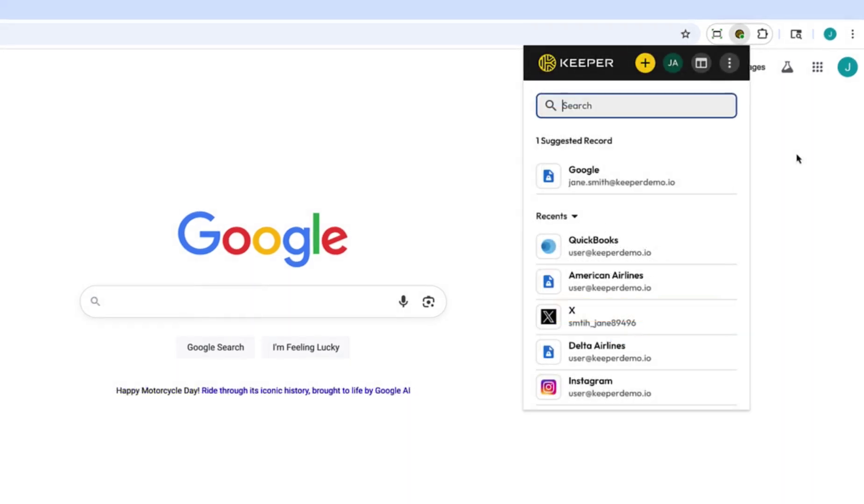
- Enable Biometric Login in Settings and create a passkey saved on this device
click(731, 68)
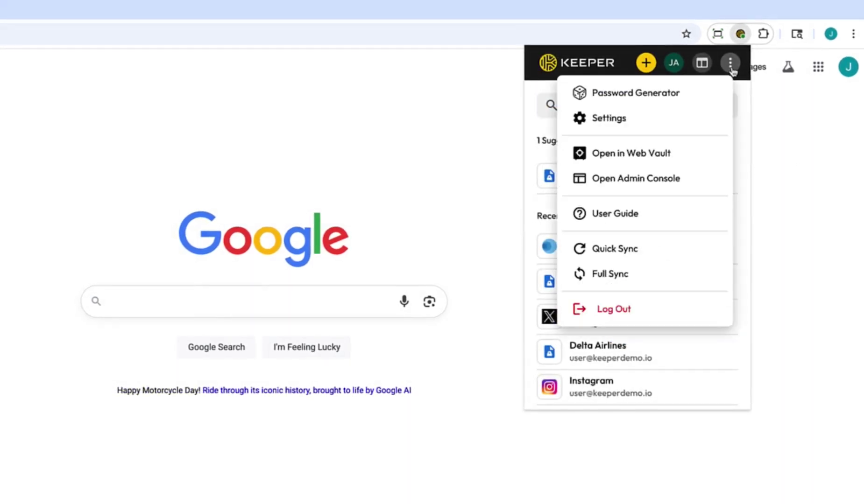
click(652, 117)
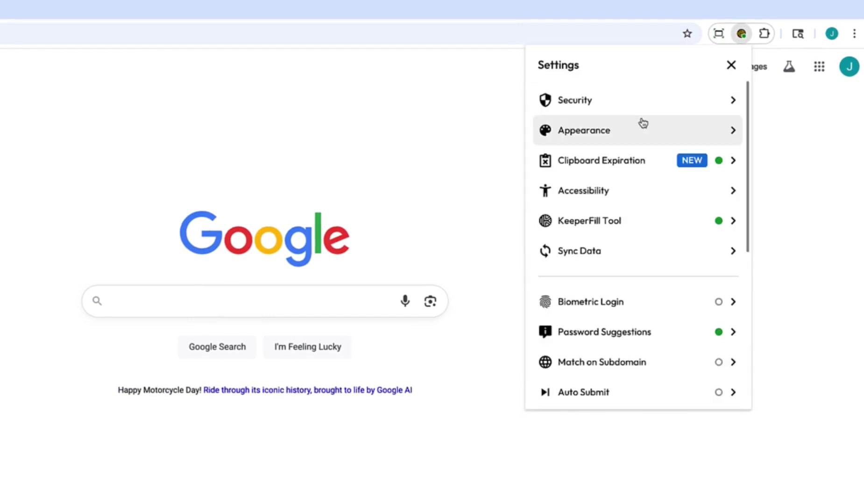
click(636, 308)
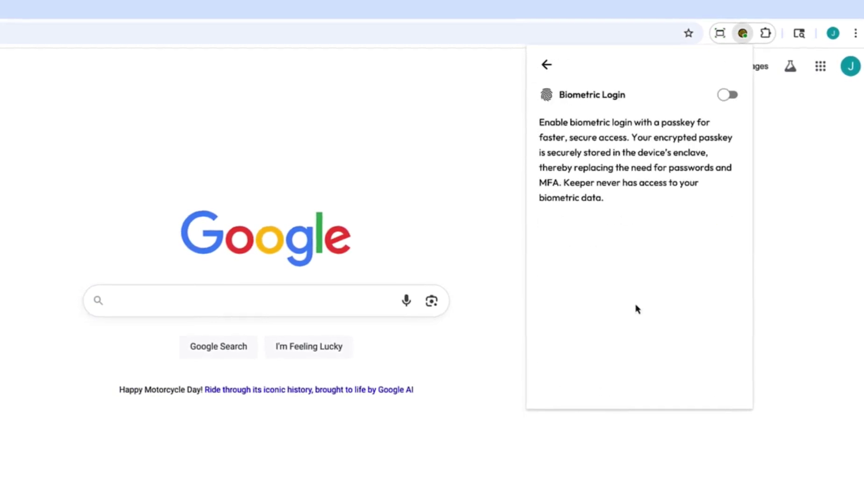
click(730, 95)
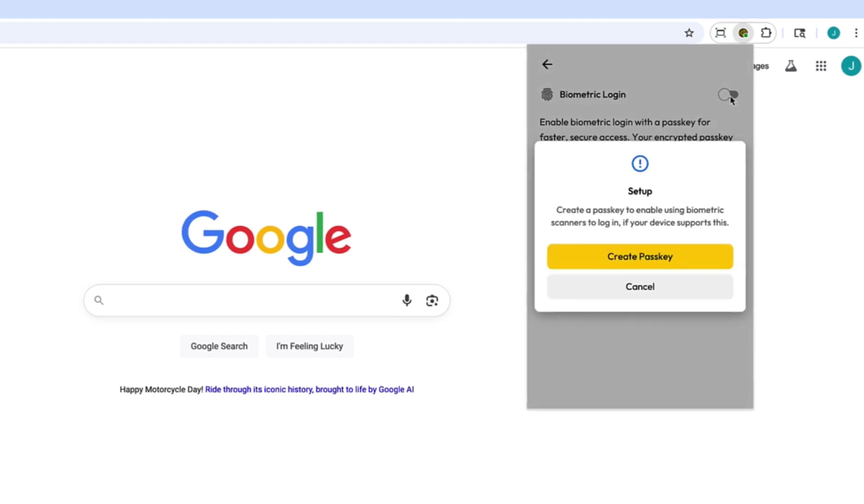
click(637, 259)
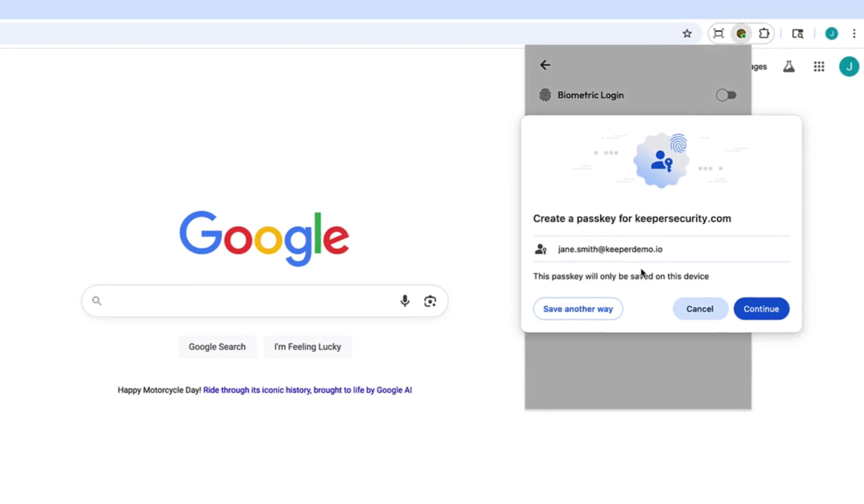
click(753, 314)
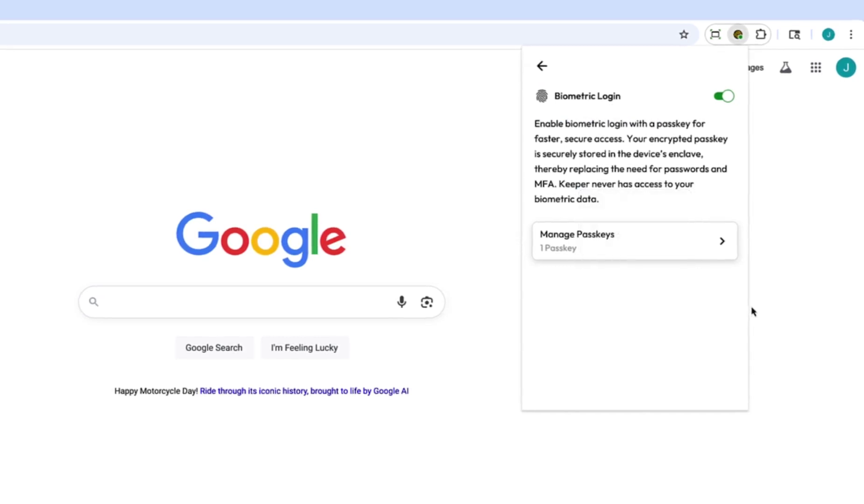
- Review the registered passkeys, then unlock the vault with the biometric passkey
click(680, 256)
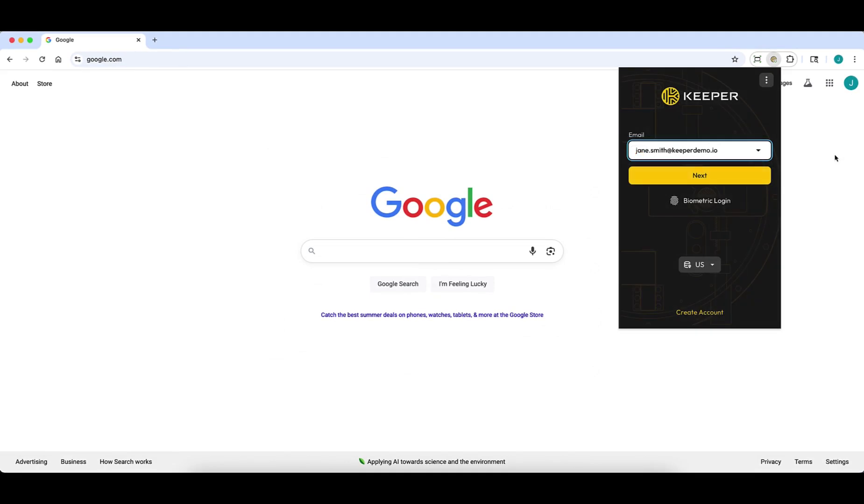
click(711, 203)
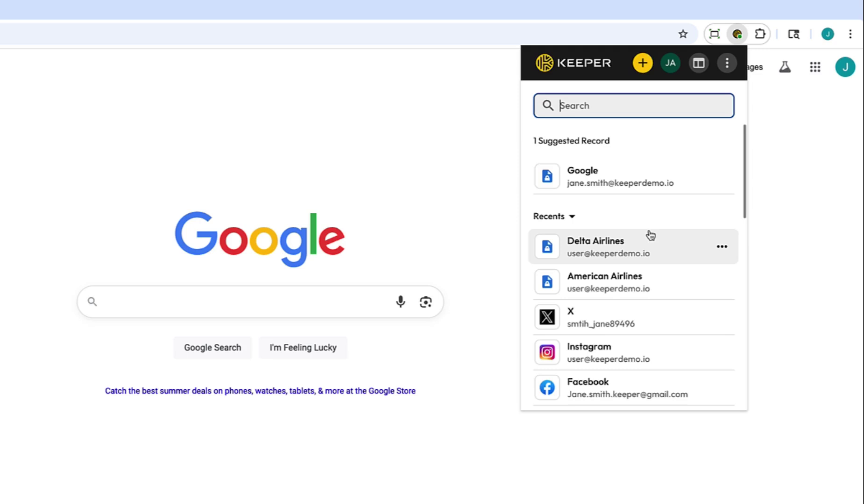
- Show the three passkeys under Settings > Biometric Login > Manage Passkeys
mouse_move(653, 238)
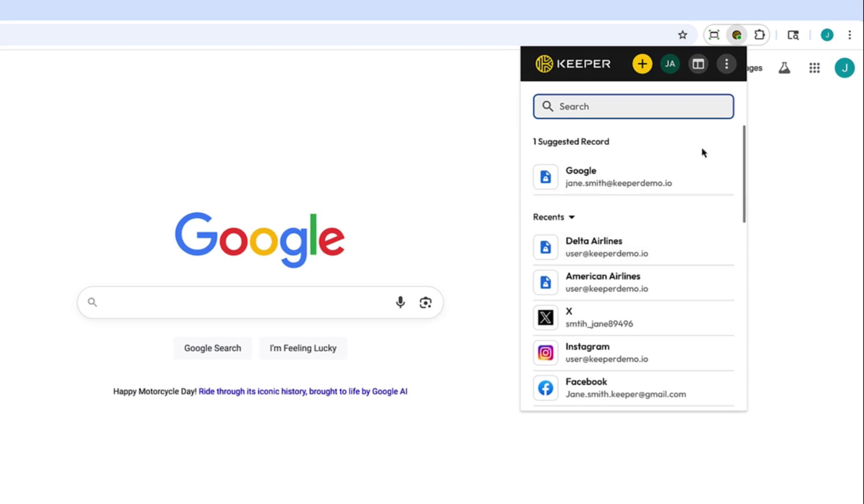
click(727, 65)
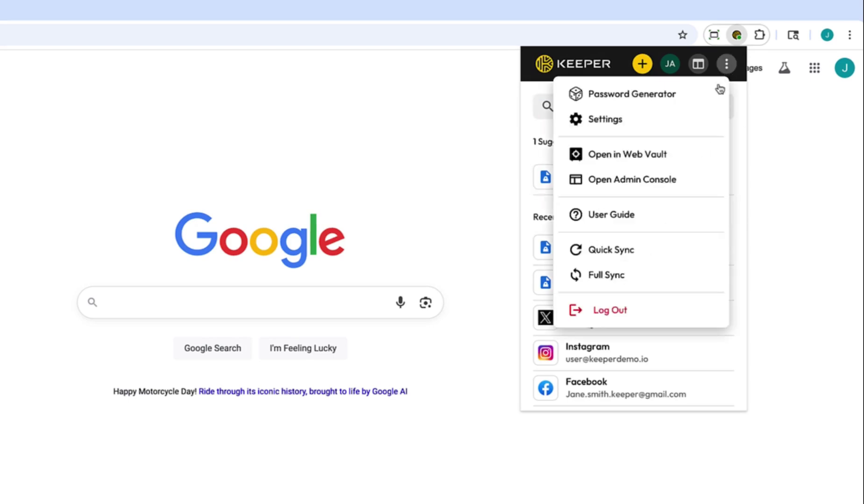
click(701, 124)
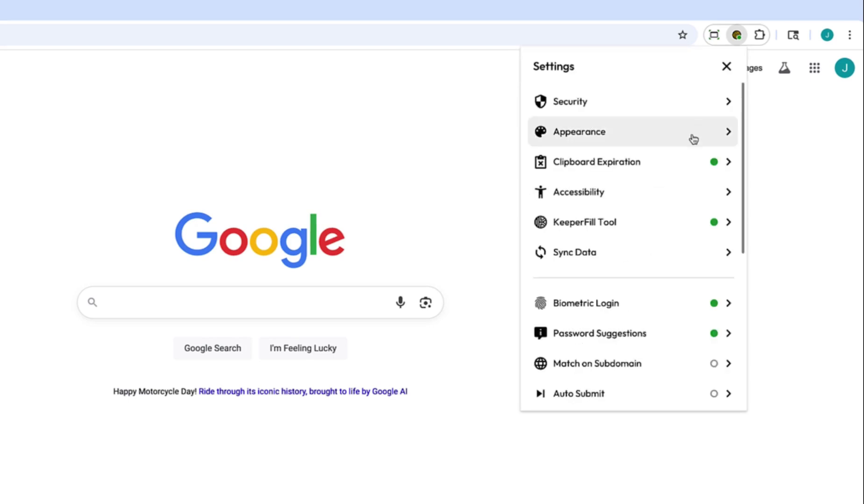
click(651, 305)
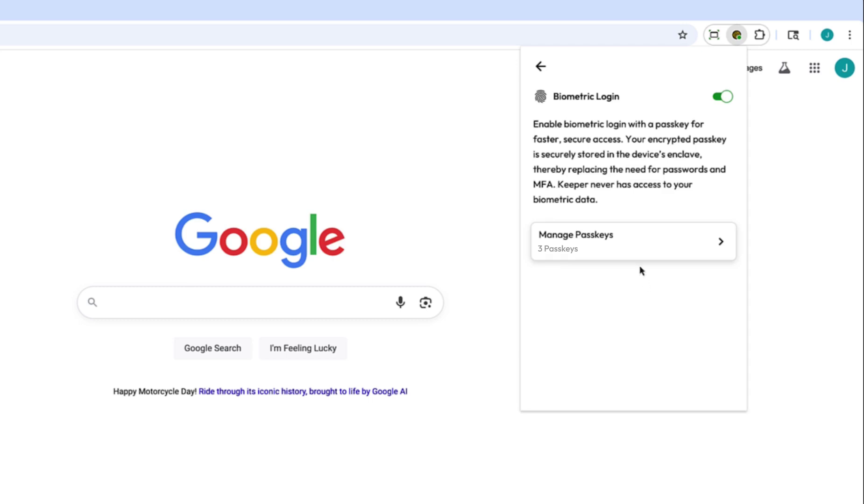
click(638, 250)
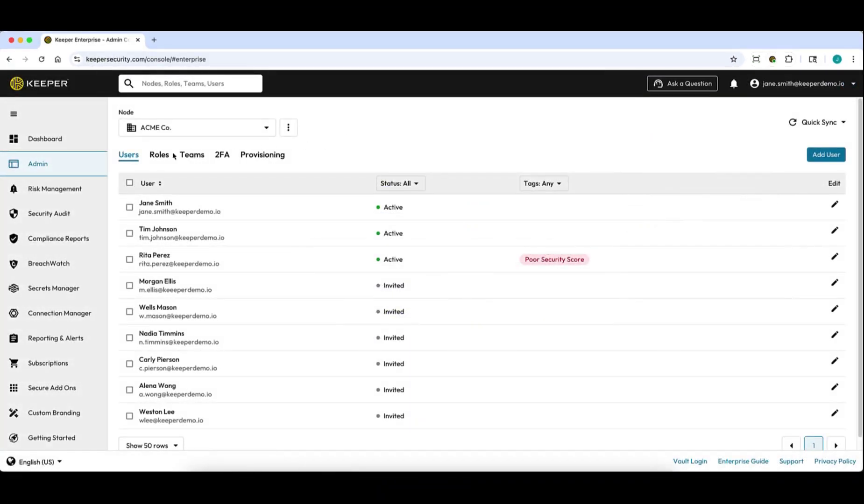
- Switch off Biometric Login with a Passkey in the All Users role's enforcement policies
click(159, 156)
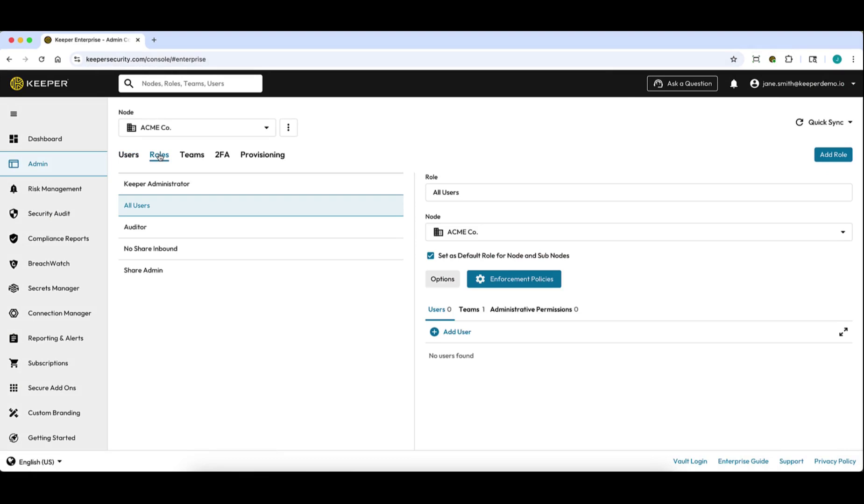
click(501, 280)
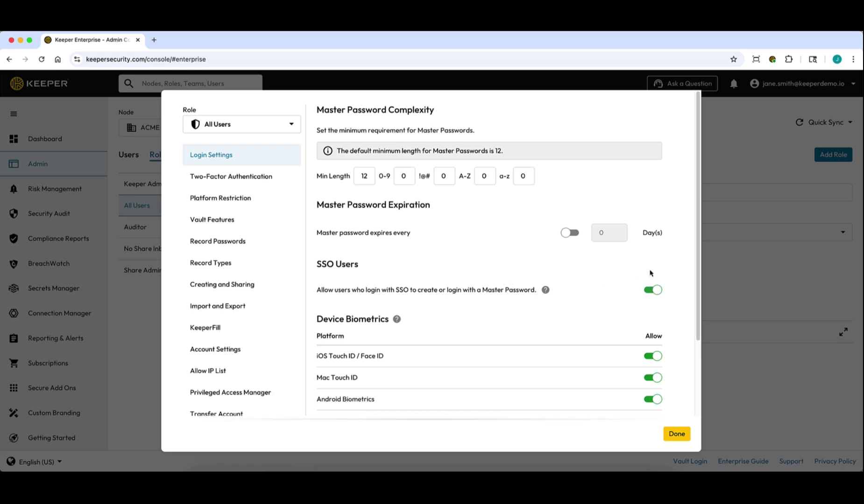
scroll(649, 273, down, 4)
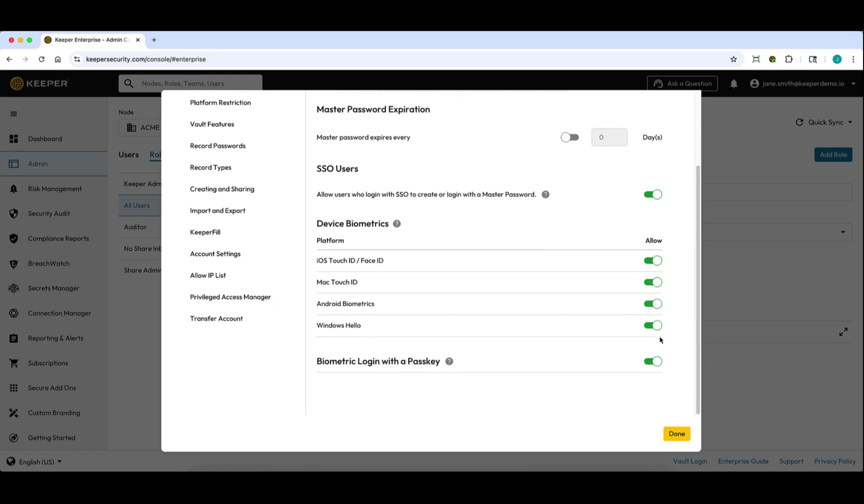
click(654, 362)
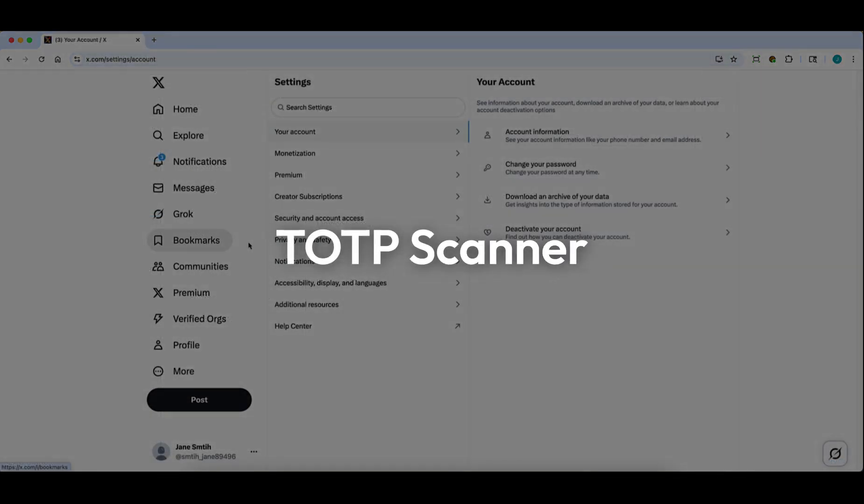
- Start X's two-factor setup with Authentication app as the method
click(306, 219)
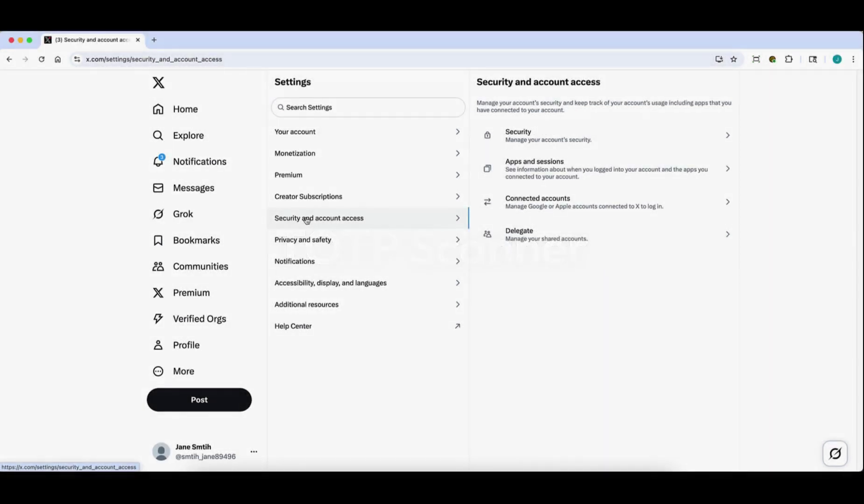
click(548, 138)
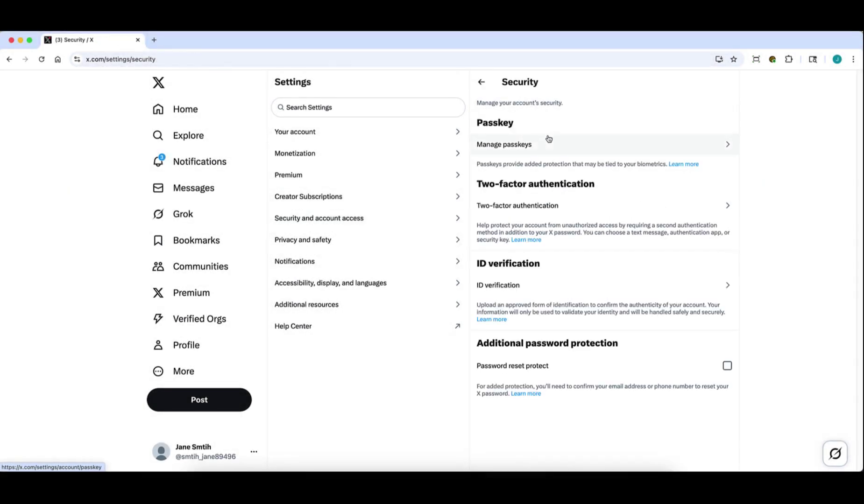
click(548, 208)
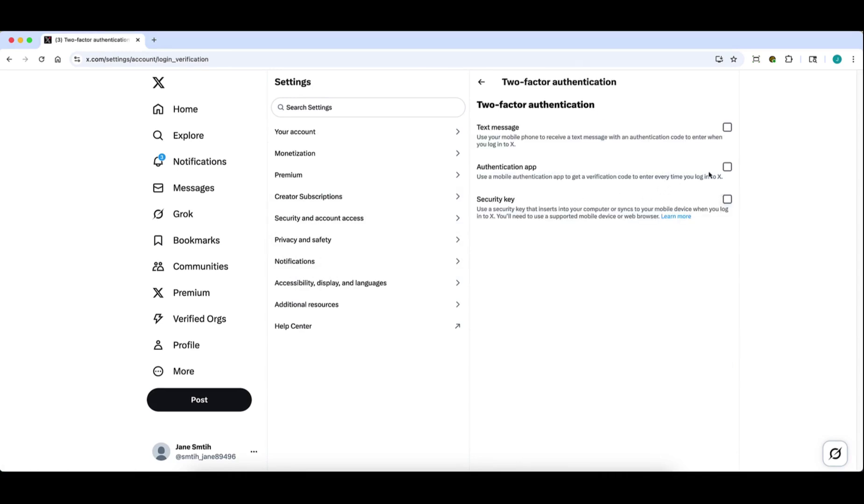
click(727, 168)
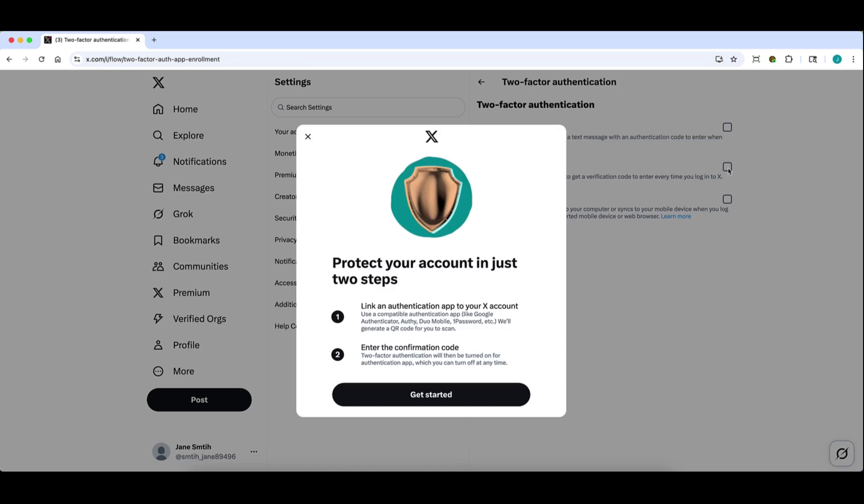
click(468, 392)
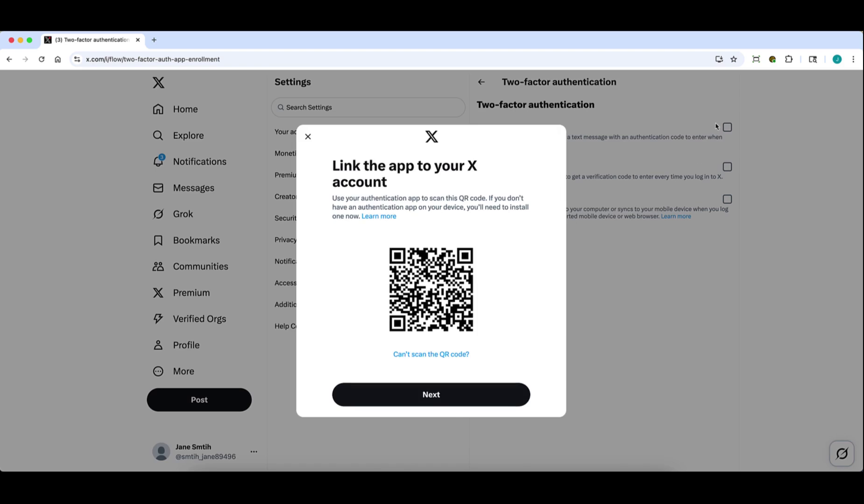
- Scan X's QR code into the Keeper X record and copy its two-factor code
click(772, 60)
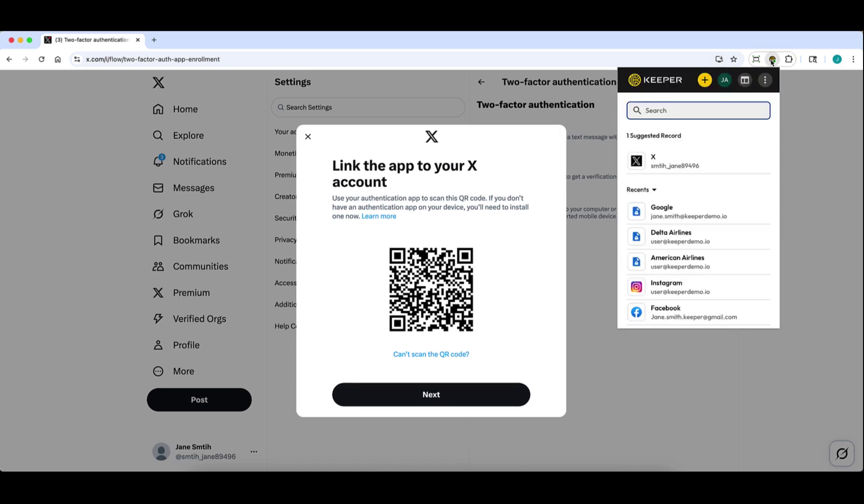
click(714, 165)
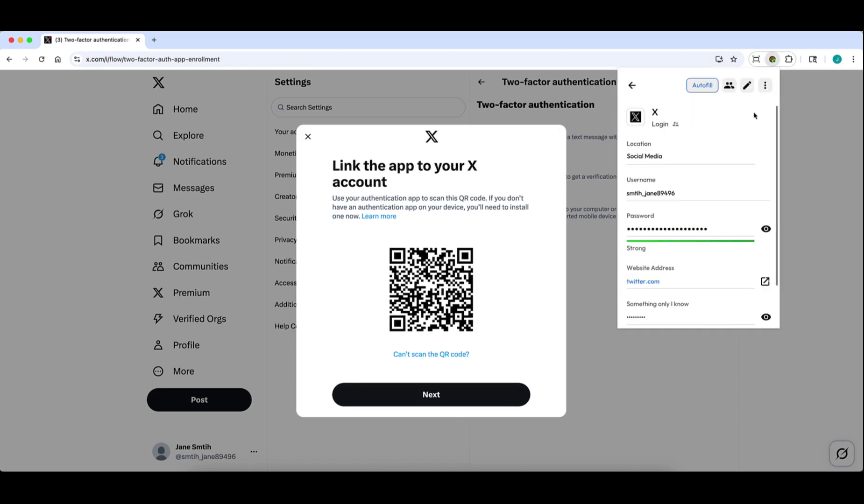
click(765, 85)
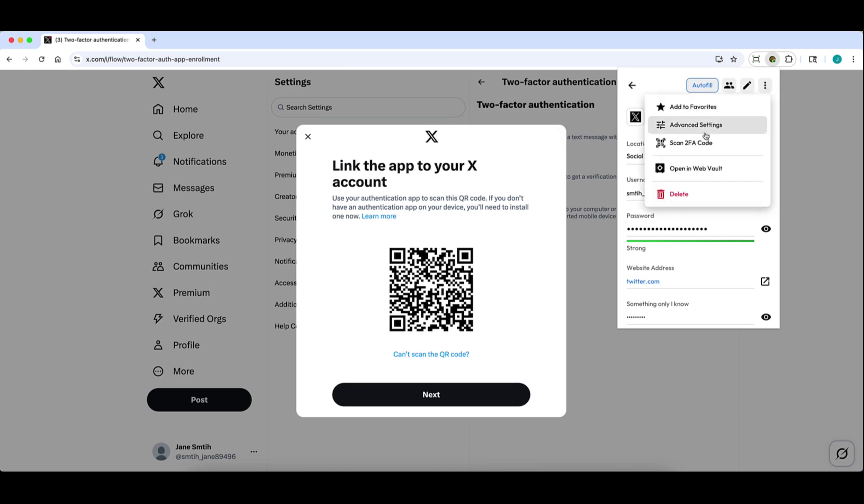
click(691, 146)
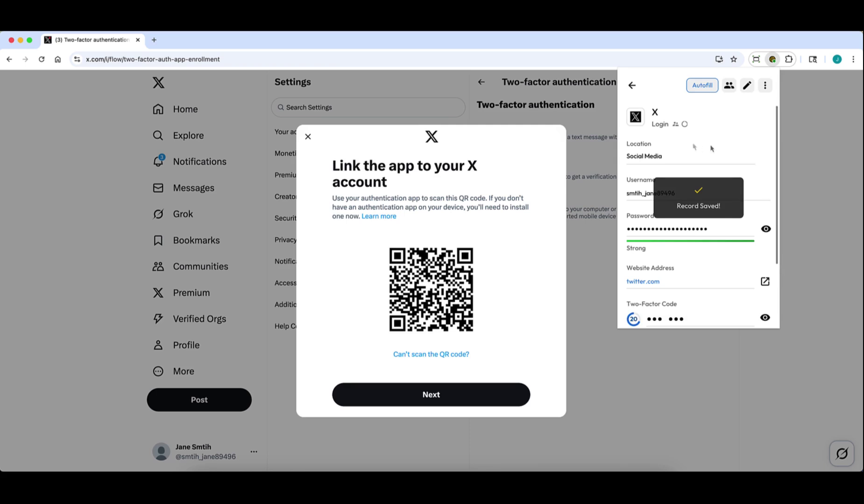
scroll(766, 201, down, 3)
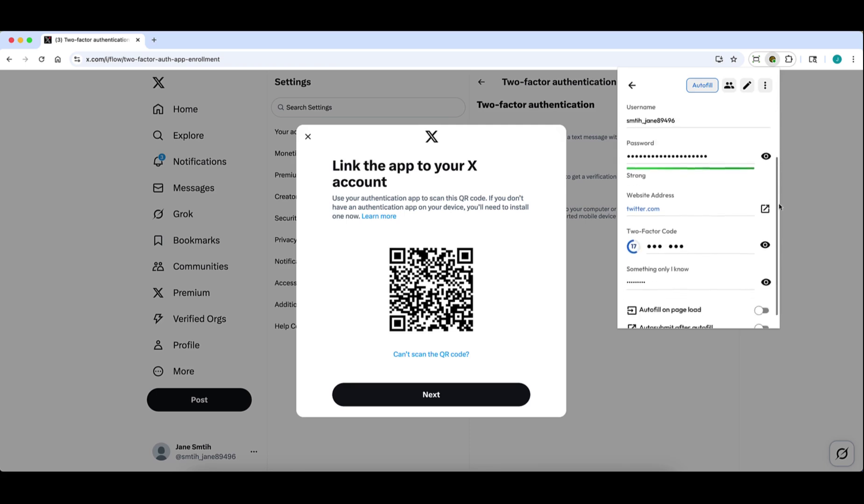
click(720, 244)
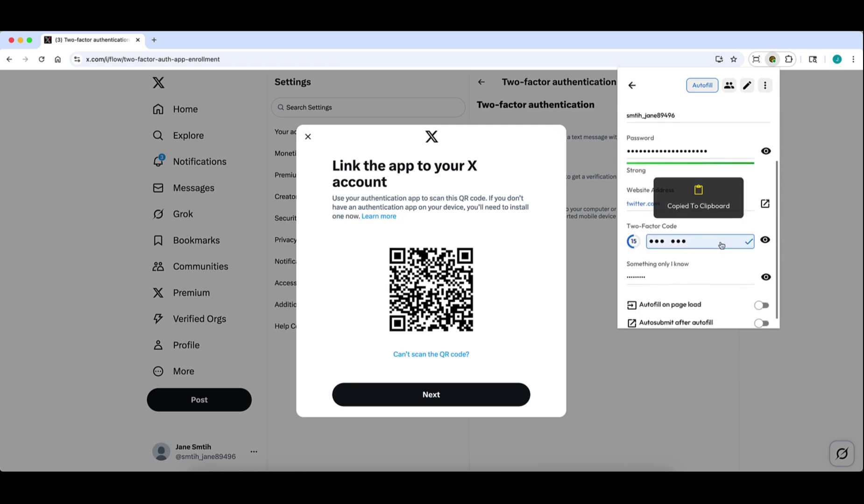
- Paste the copied code into X's confirmation step and confirm enrollment
click(495, 392)
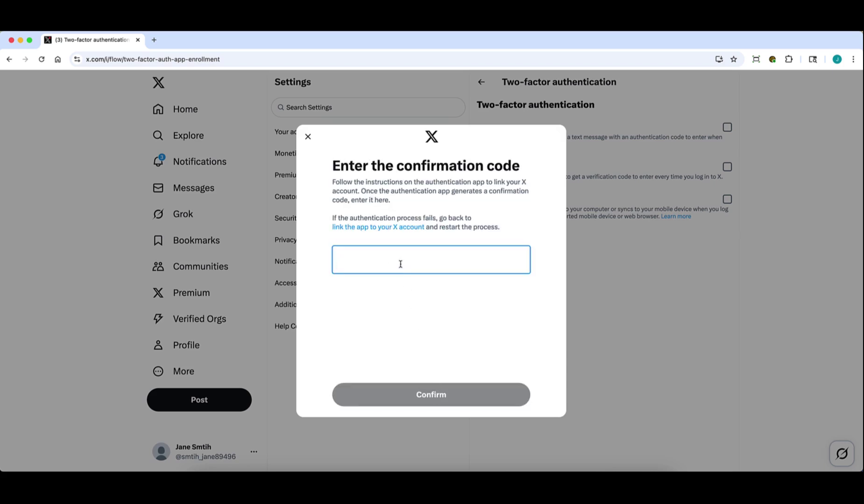
key(super+v)
click(431, 396)
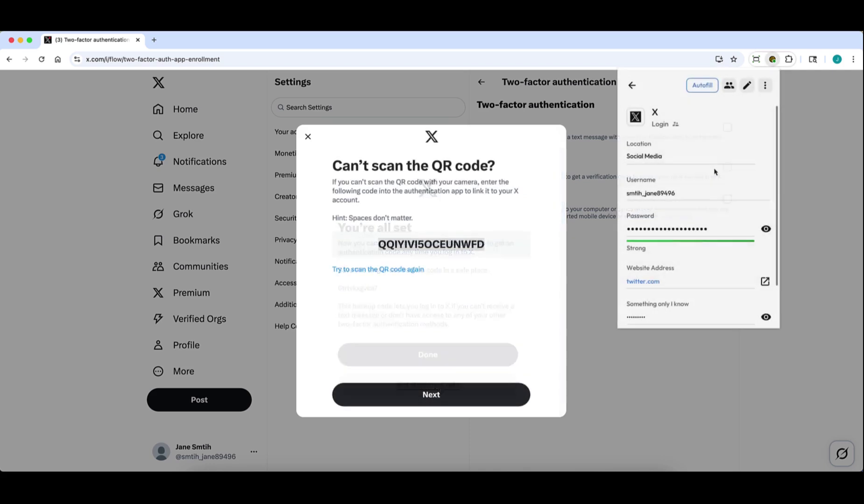
- Paste X's secret key into the X record's Secret Key field and save the record
click(747, 87)
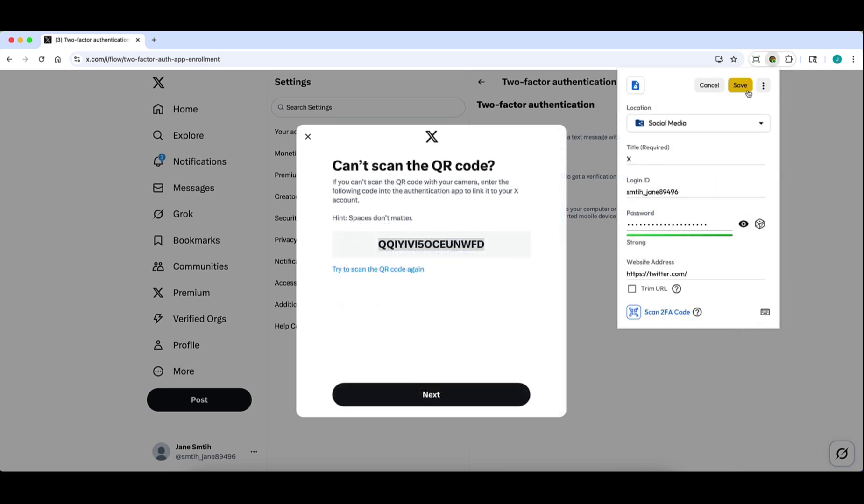
scroll(714, 224, down, 3)
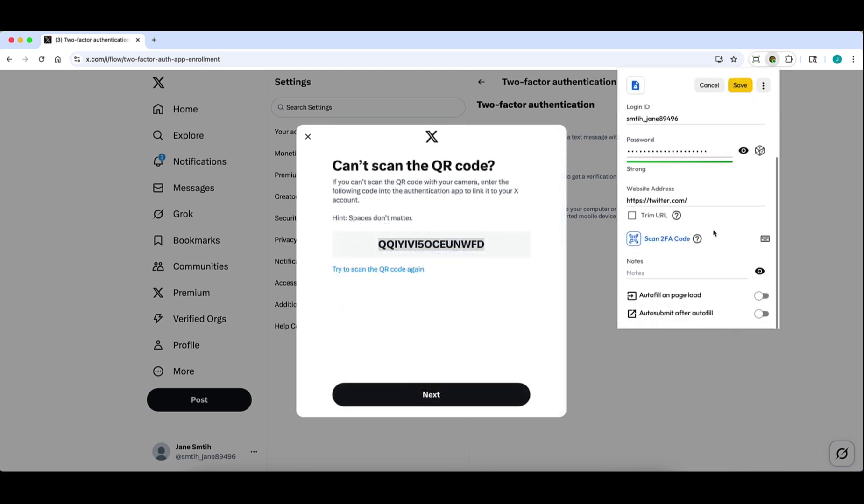
click(765, 240)
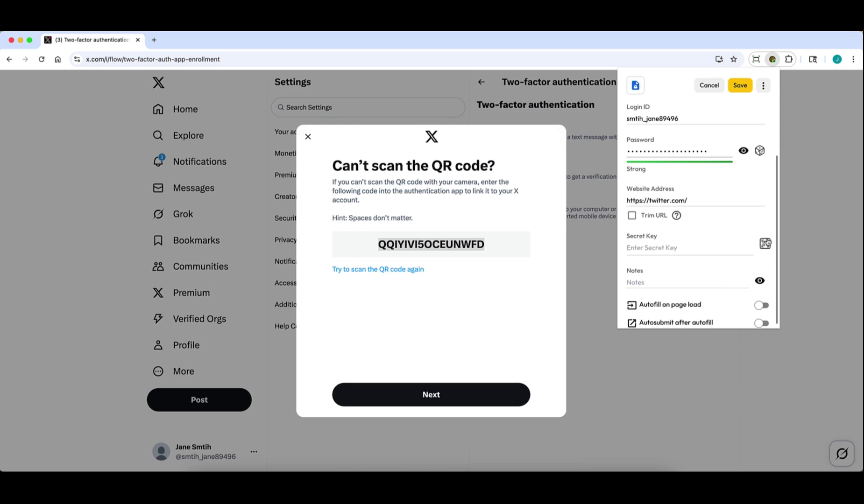
click(665, 247)
key(super+v)
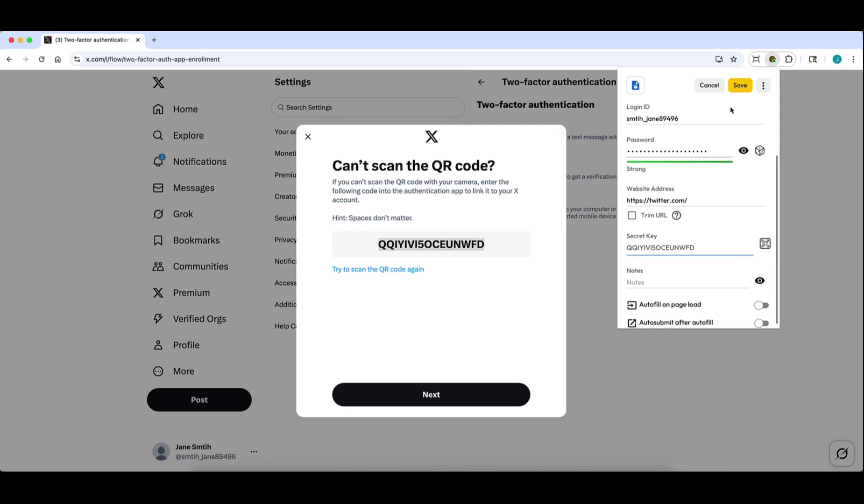
click(739, 93)
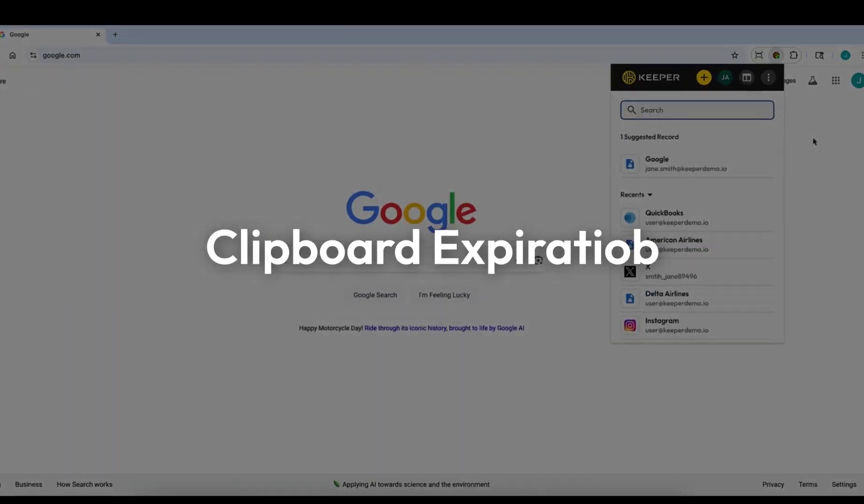
- Set Clipboard Expiration to 90 seconds in the extension settings
click(769, 77)
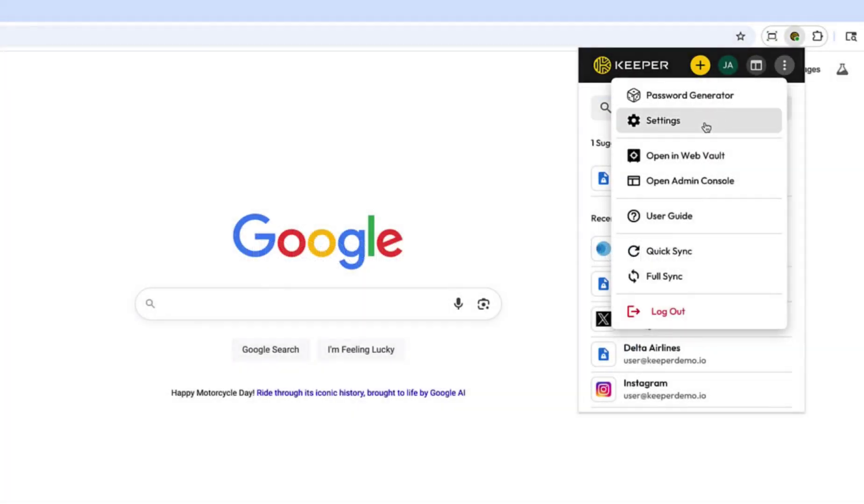
click(705, 126)
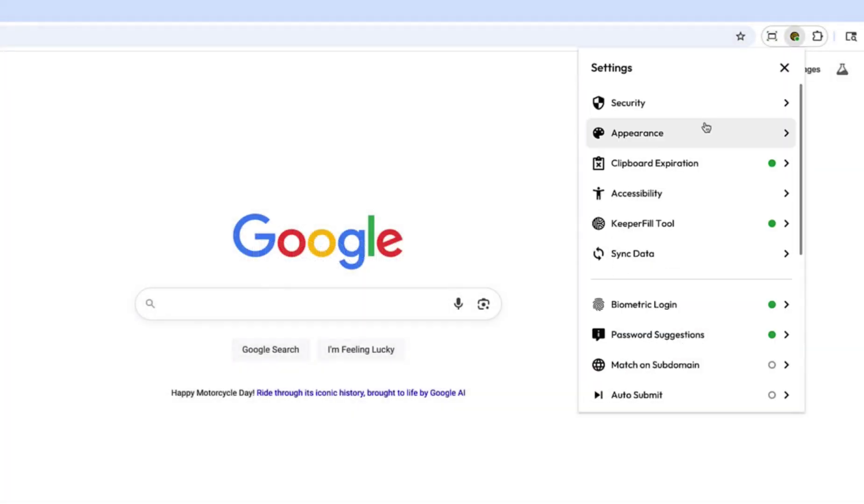
click(702, 169)
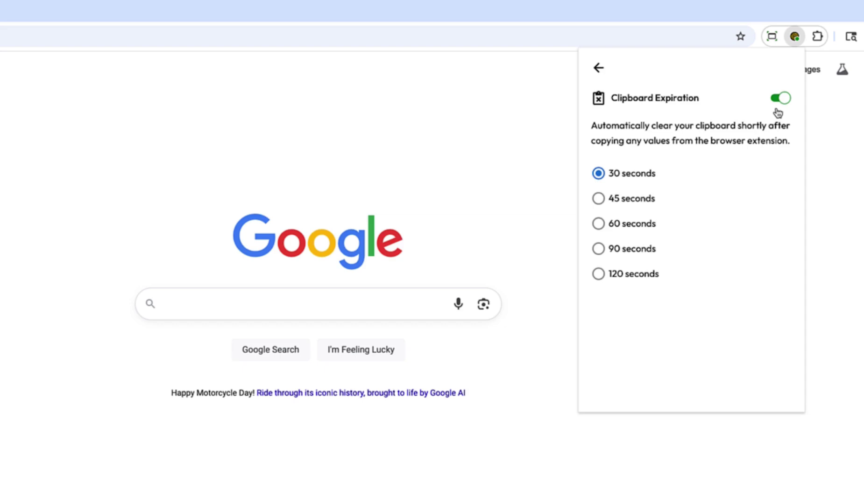
click(599, 253)
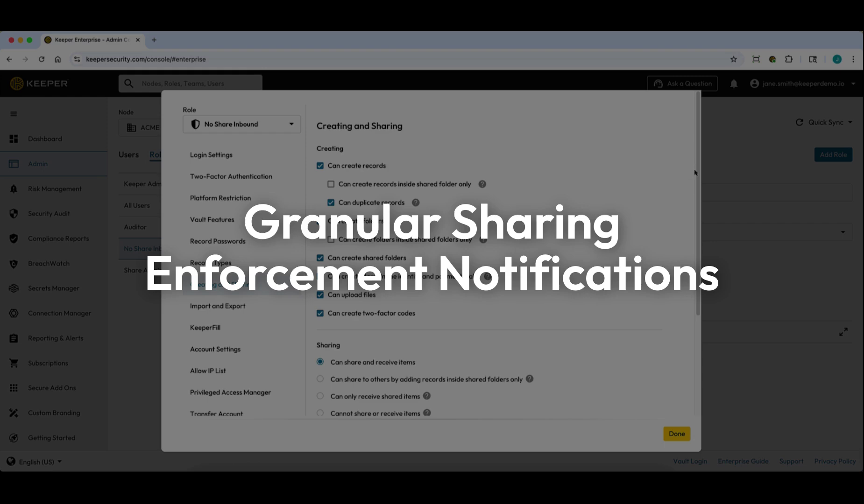
drag(694, 173, 693, 284)
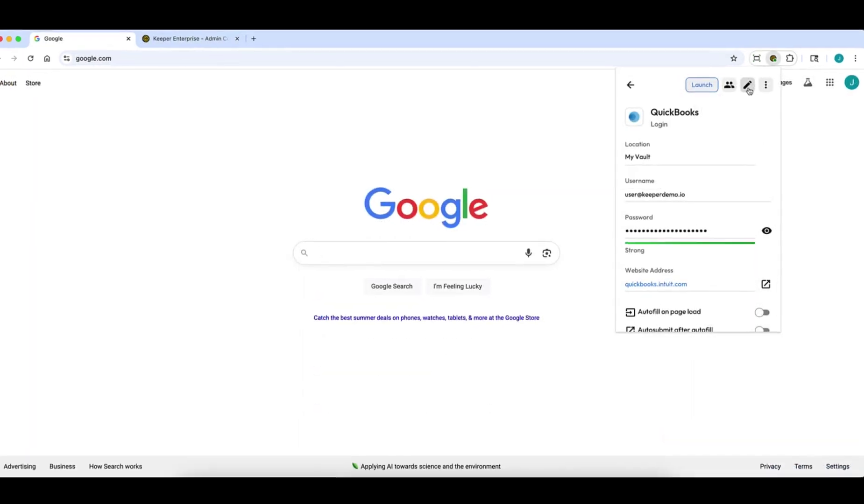
- Change the QuickBooks record's location to the Accounting shared folder and save it
click(748, 86)
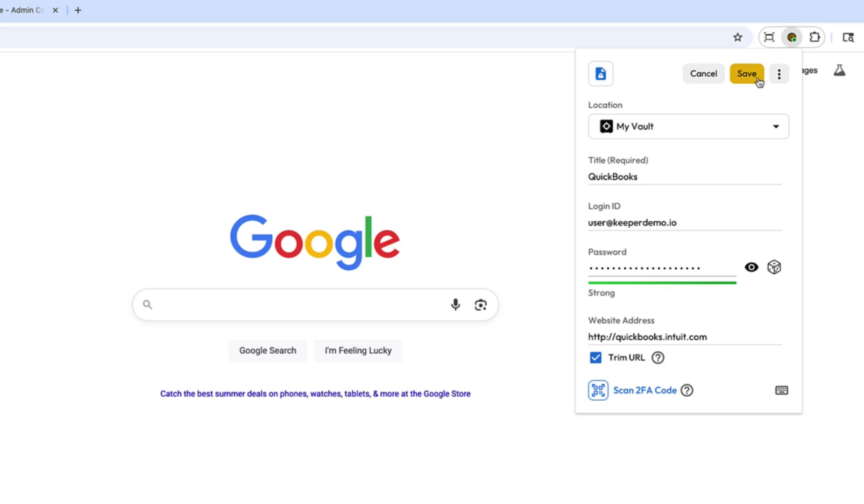
click(743, 129)
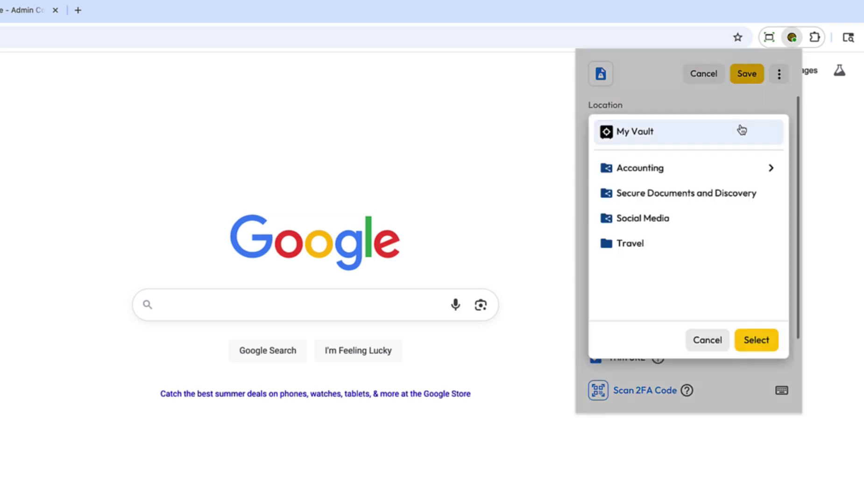
click(721, 174)
click(765, 345)
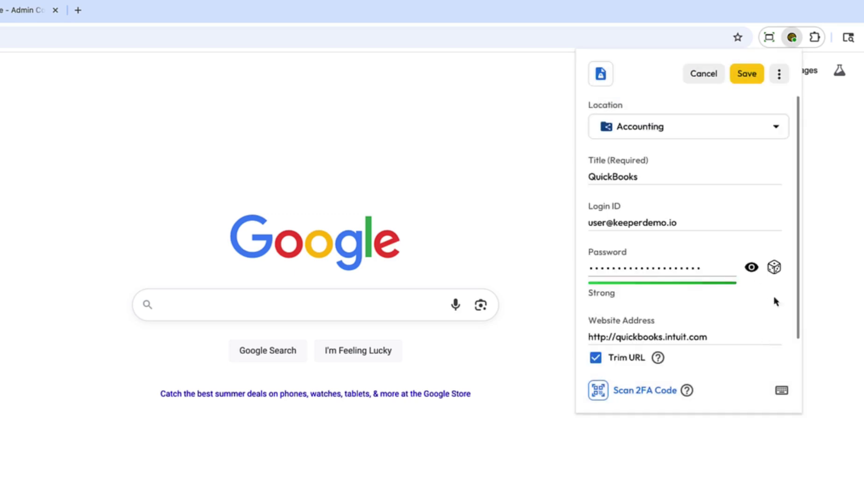
click(752, 80)
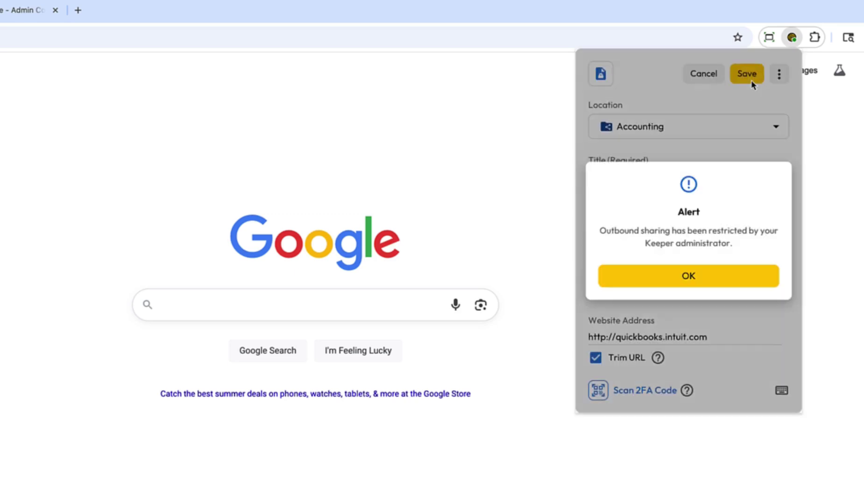